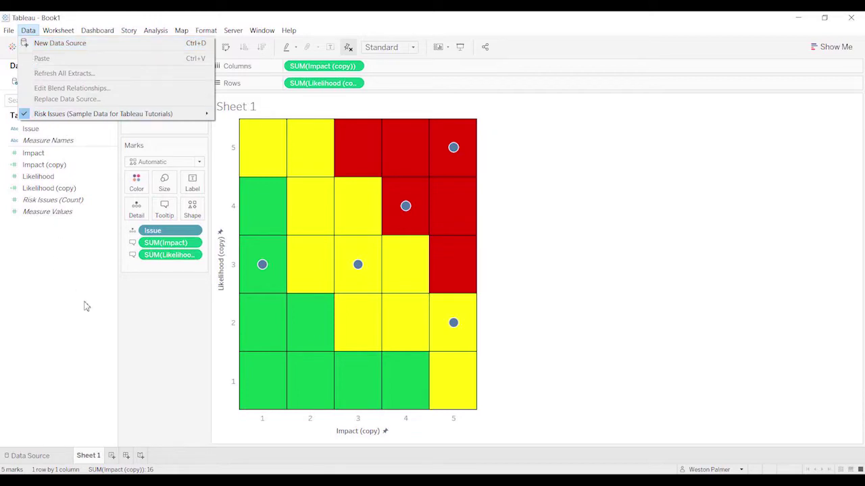
# - Refresh the Risk Issues data source on the Data Source page so all eight issues load
pyautogui.click(159, 350)
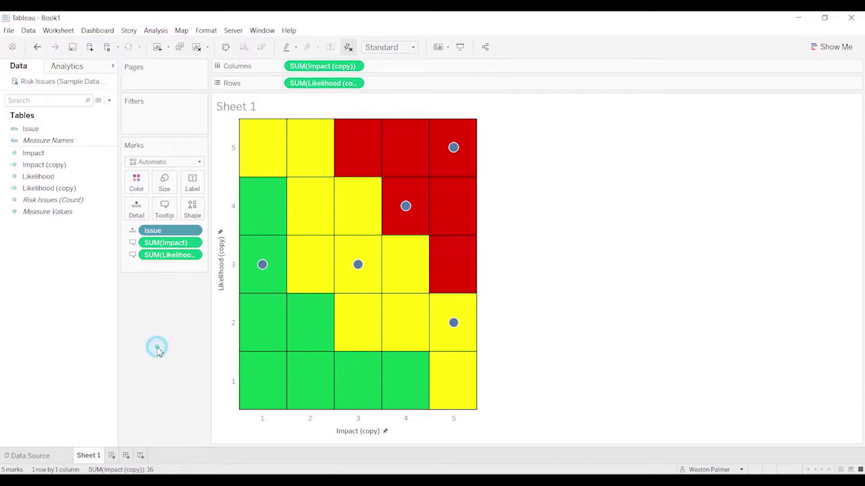
pyautogui.rightClick(33, 82)
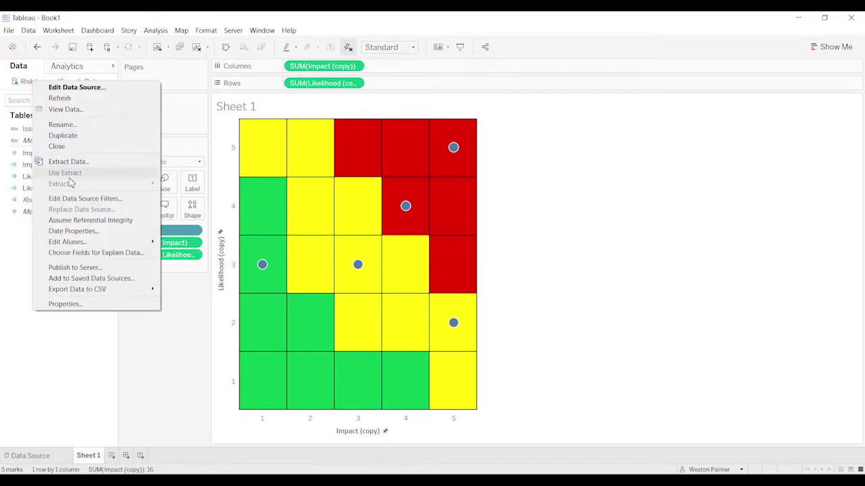
pyautogui.click(46, 424)
pyautogui.click(38, 459)
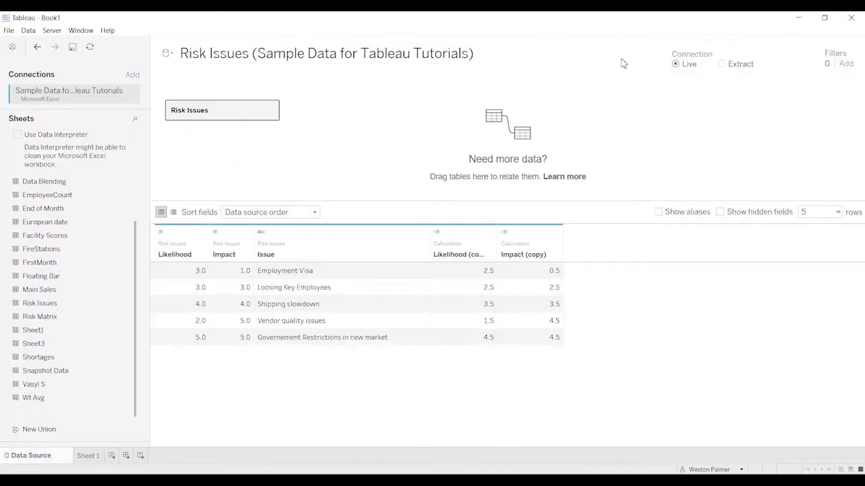
pyautogui.click(90, 47)
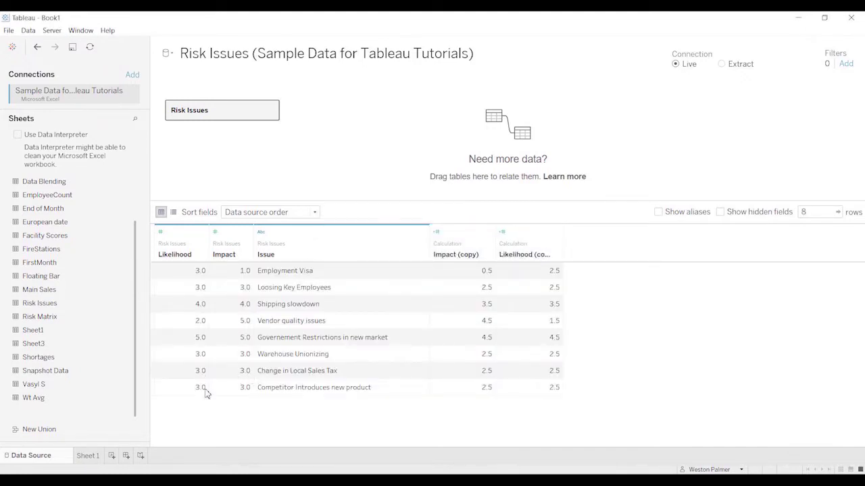
# - Back on the risk matrix worksheet, open the Impact (copy) calculation for editing
pyautogui.click(88, 457)
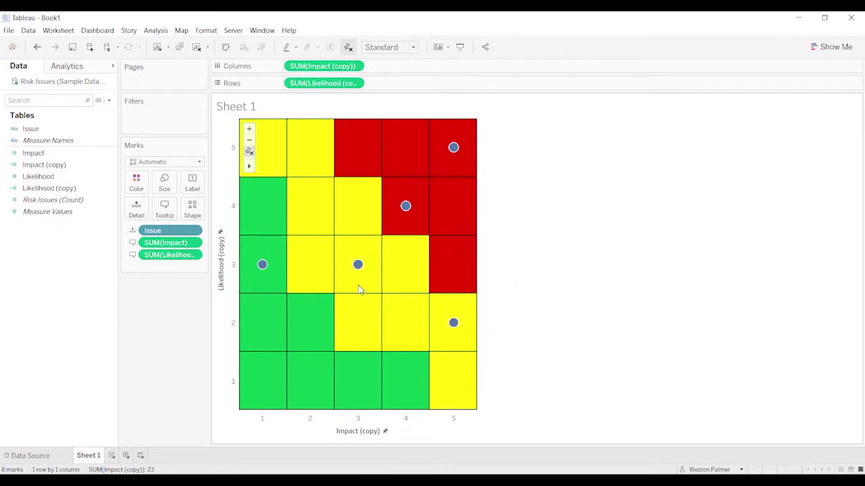
pyautogui.click(96, 212)
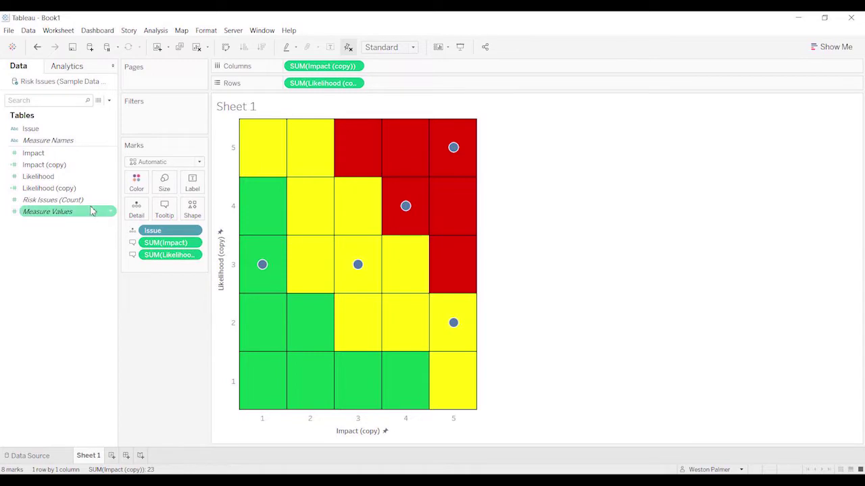
pyautogui.click(106, 175)
pyautogui.click(110, 167)
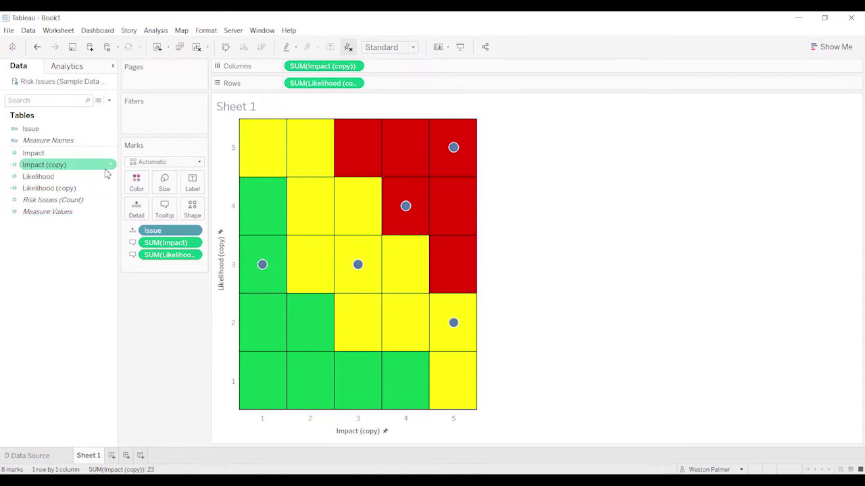
pyautogui.rightClick(113, 171)
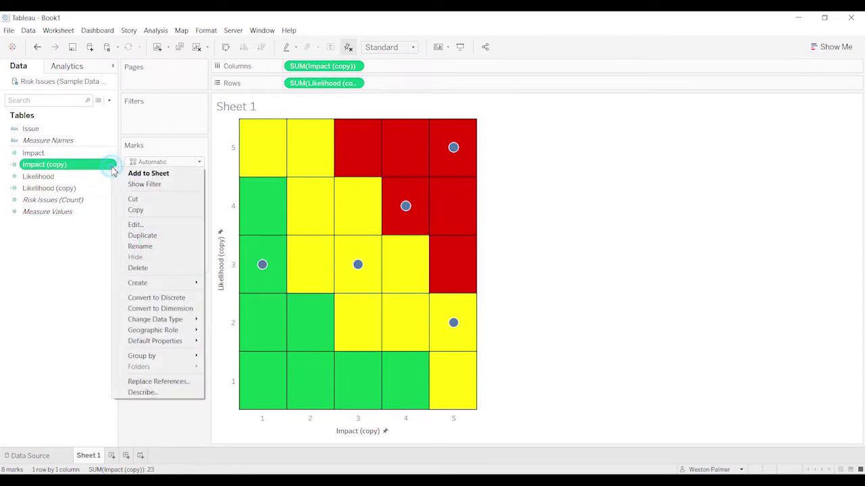
pyautogui.click(142, 225)
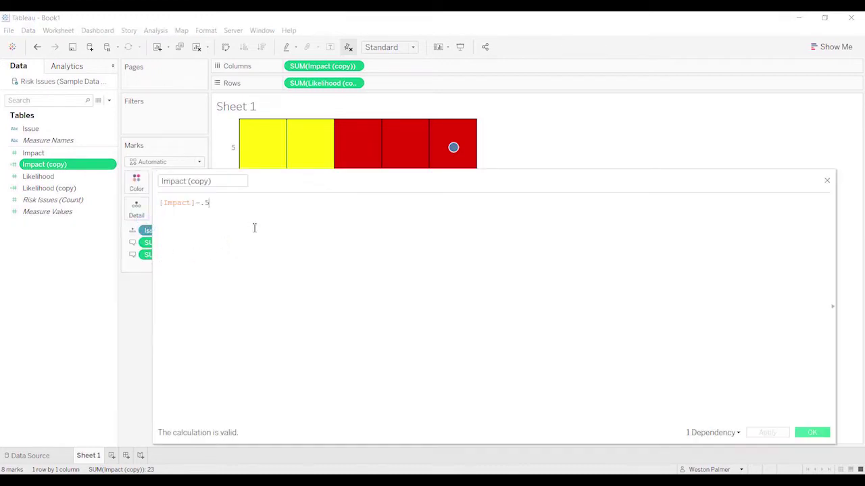
# - Add '+' and an IF INDEX()%4=0 THEN INDEX()/.5 branch below [Impact]-.5
pyautogui.press('Return')
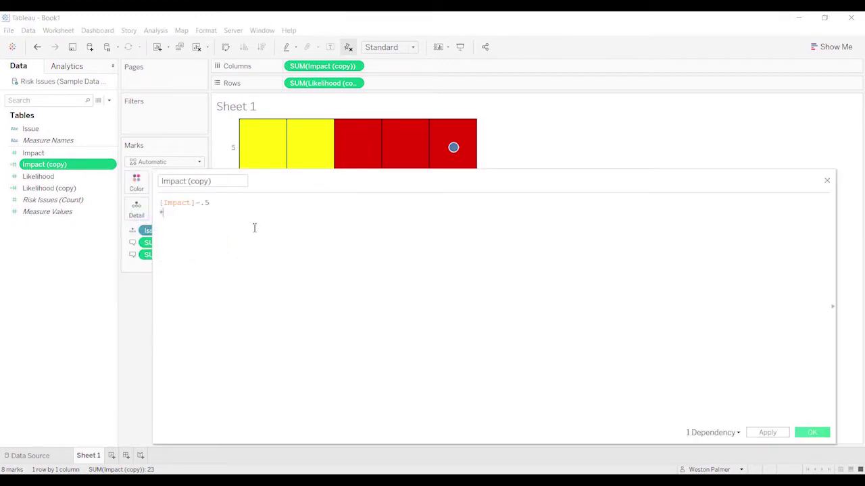
pyautogui.write('+')
pyautogui.press('Return')
pyautogui.write('Inde')
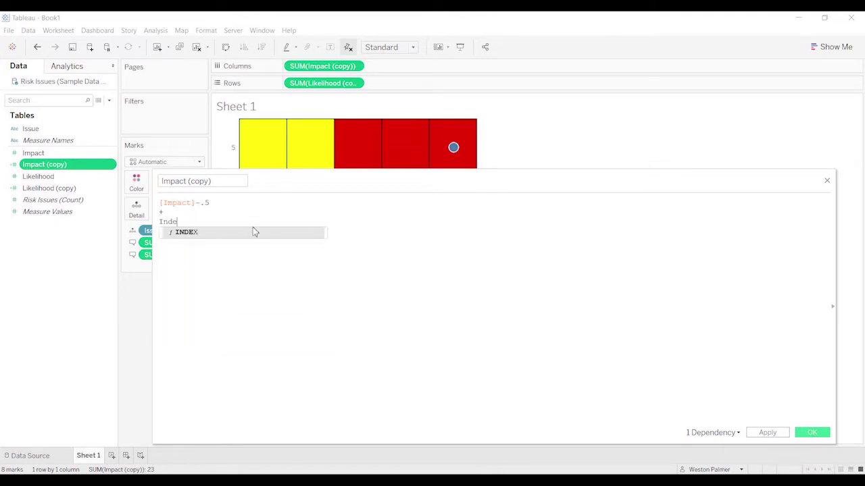
pyautogui.write('x()')
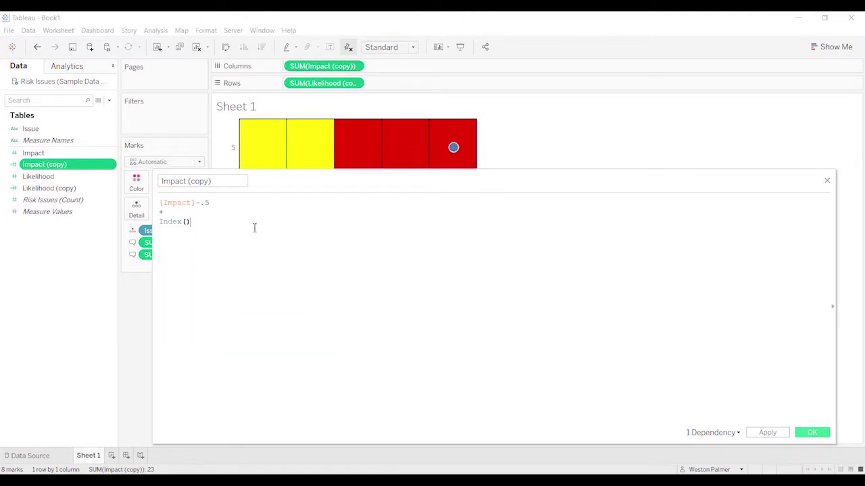
pyautogui.write('%')
pyautogui.press('BackSpace')
pyautogui.press('BackSpace')
pyautogui.press('BackSpace')
pyautogui.press('BackSpace')
pyautogui.press('BackSpace')
pyautogui.press('BackSpace')
pyautogui.press('BackSpace')
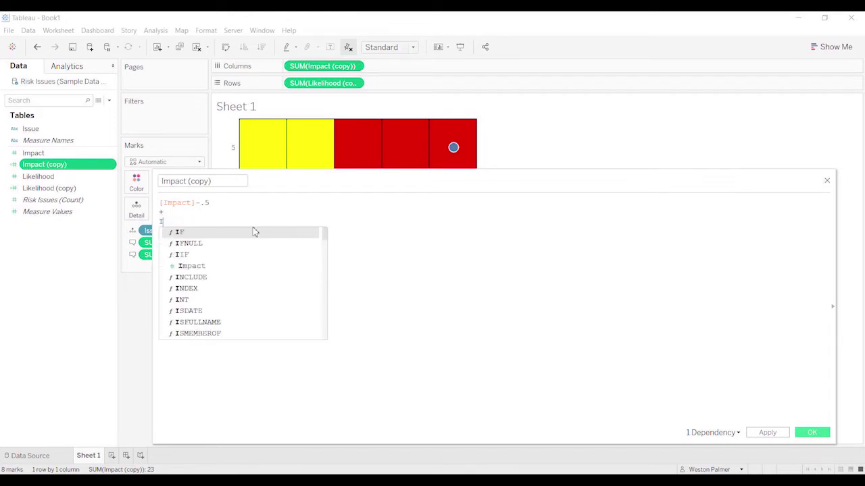
pyautogui.write('f')
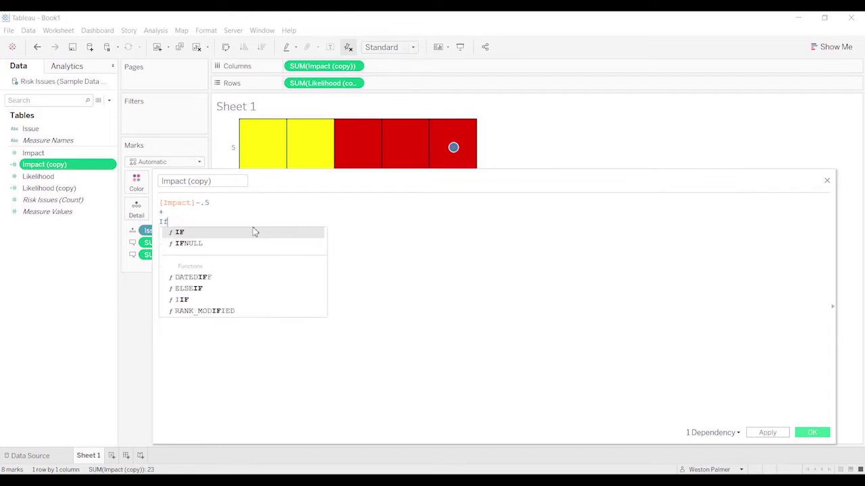
pyautogui.write(' Index')
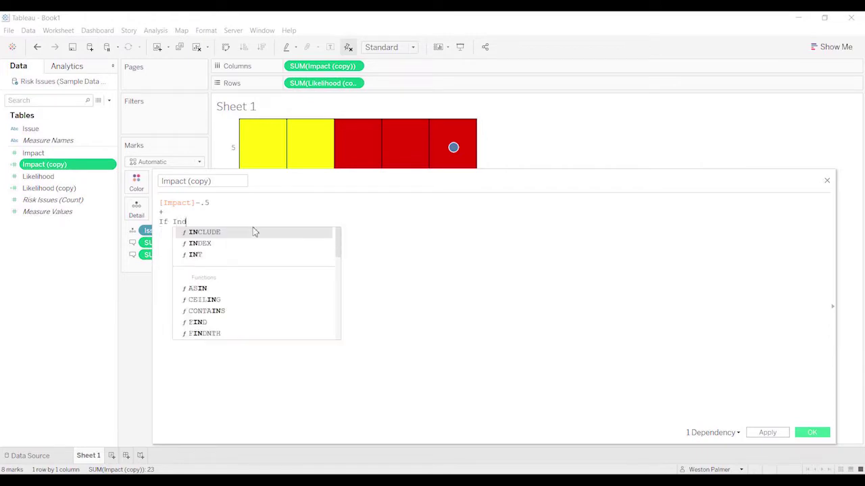
pyautogui.click(254, 232)
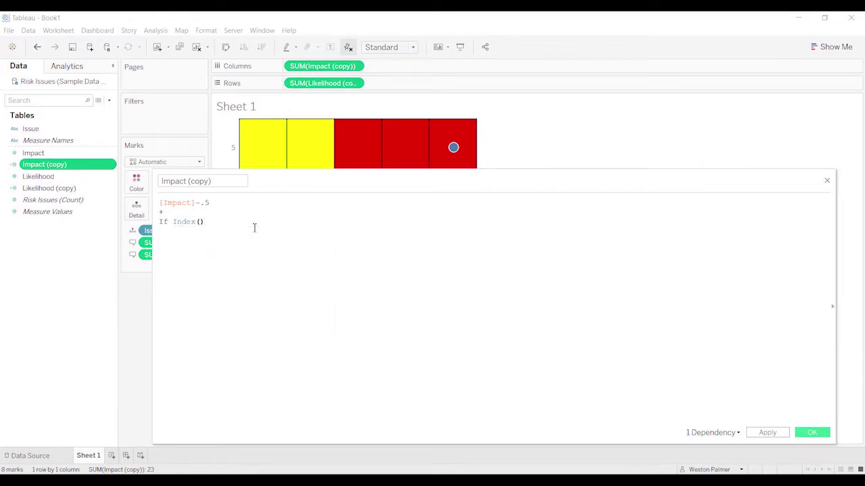
pyautogui.scroll(3, 254, 266)
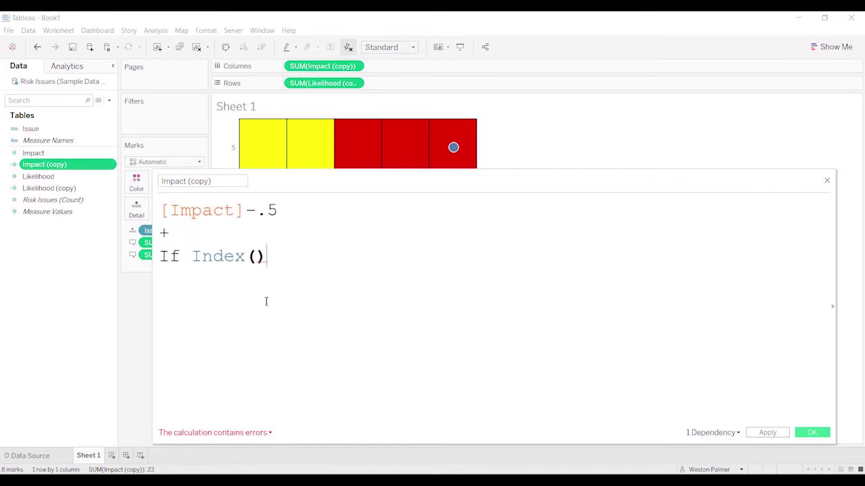
pyautogui.write('%4=0')
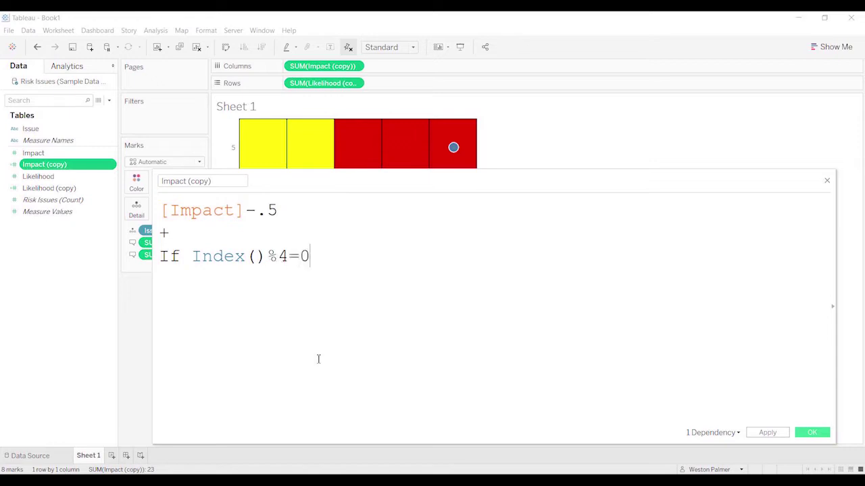
pyautogui.write(' Then')
pyautogui.press('Return')
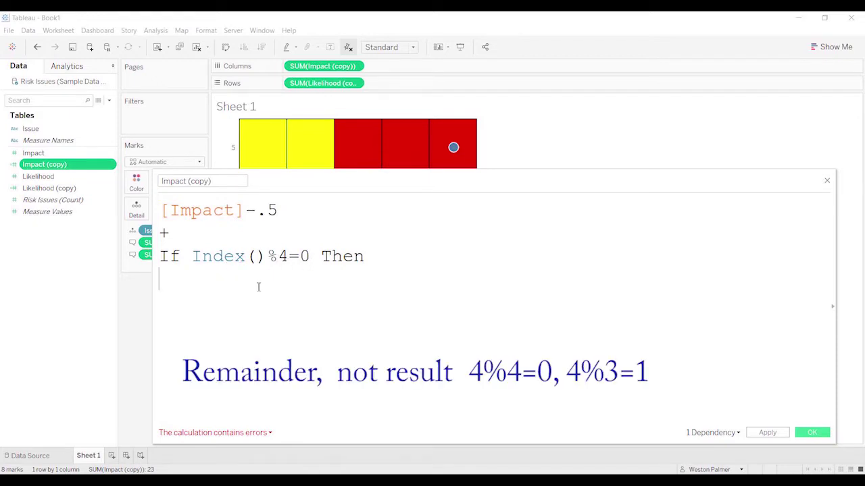
pyautogui.press('Tab')
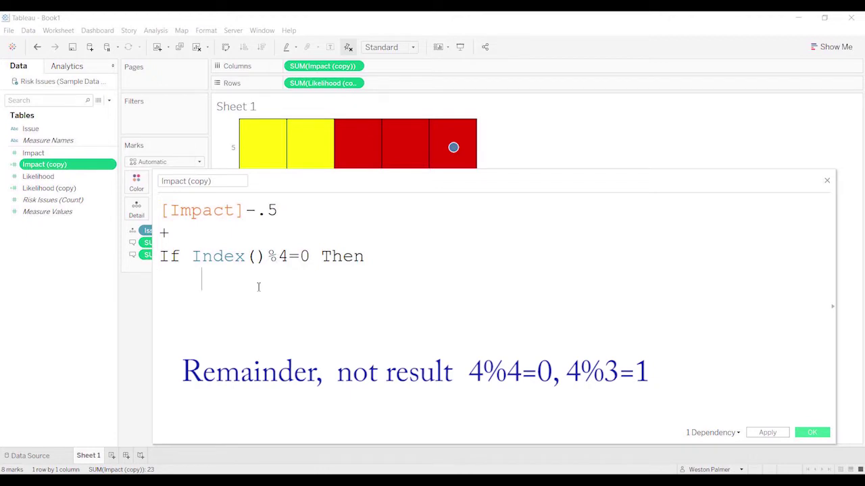
pyautogui.write('ind')
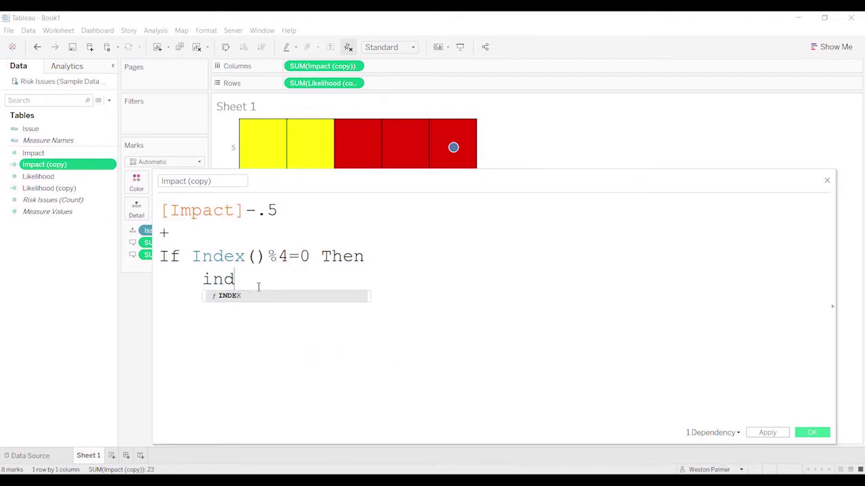
pyautogui.write('ex()/')
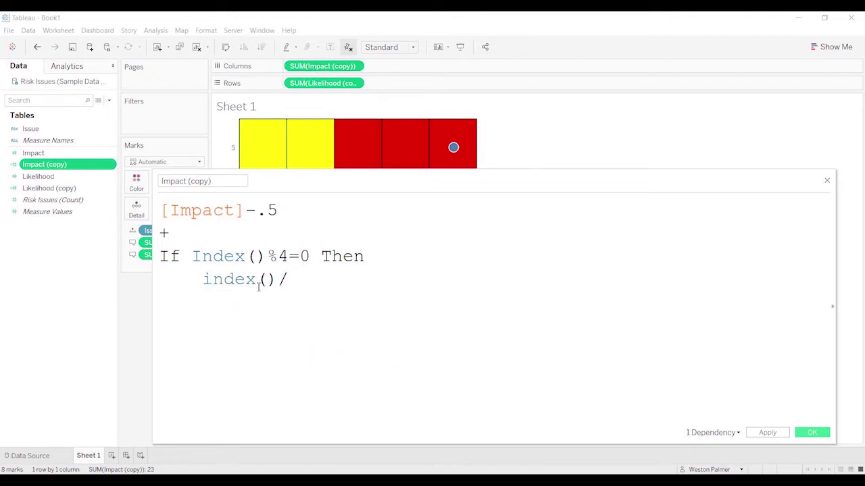
pyautogui.write('.5')
# - Add ELSEIF INDEX()%3=0 and ELSEIF INDEX()%2=0 branches returning INDEX()/.5
pyautogui.press('Return')
pyautogui.write('ELSEIF index()%3=0 THEN')
pyautogui.press('Return')
pyautogui.press('Tab')
pyautogui.write('index()/.5')
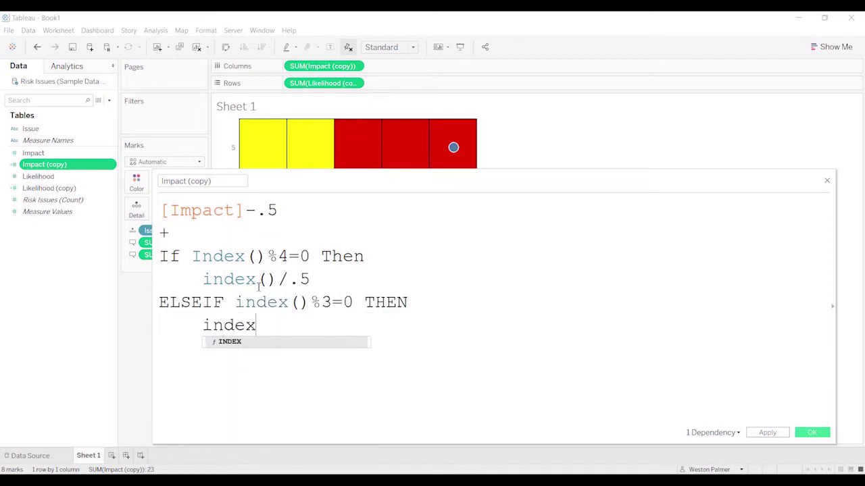
pyautogui.press('Return')
pyautogui.write('ELSeif index()%/2=0 THen')
pyautogui.press('Return')
pyautogui.press('Tab')
pyautogui.write('Index()/.5')
# - Finish with ELSE INDEX()/.5 and END, then delete the stray slash in %/2
pyautogui.press('Return')
pyautogui.write('ELSE')
pyautogui.press('Return')
pyautogui.press('Tab')
pyautogui.write('INDEX()/.5')
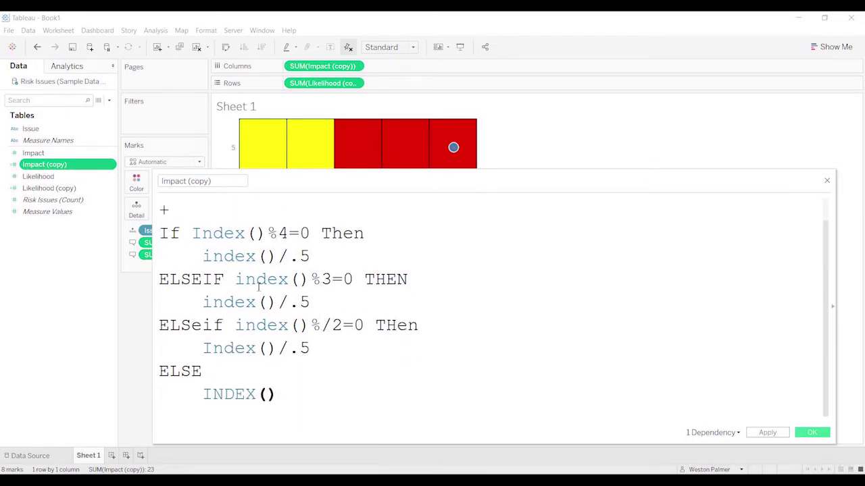
pyautogui.press('Return')
pyautogui.write('END')
pyautogui.click(327, 302)
pyautogui.press('BackSpace')
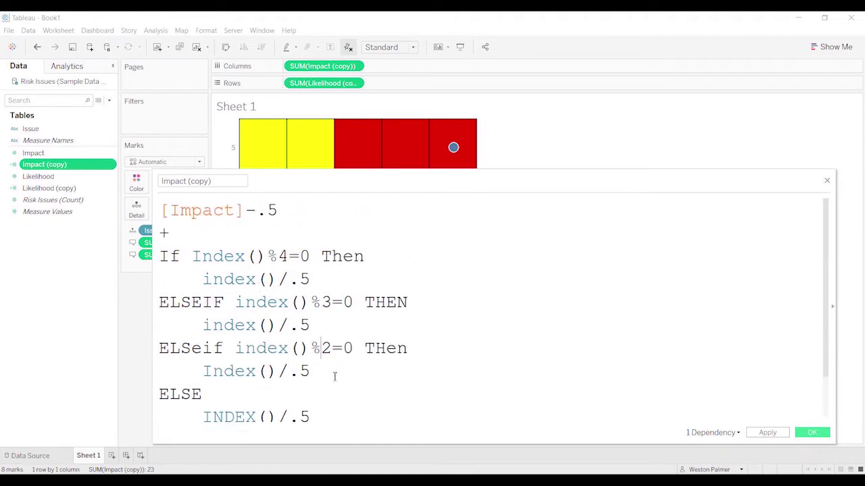
# - Check the error, then make the first line avg([Impact])-.5 so the calculation validates
pyautogui.click(208, 436)
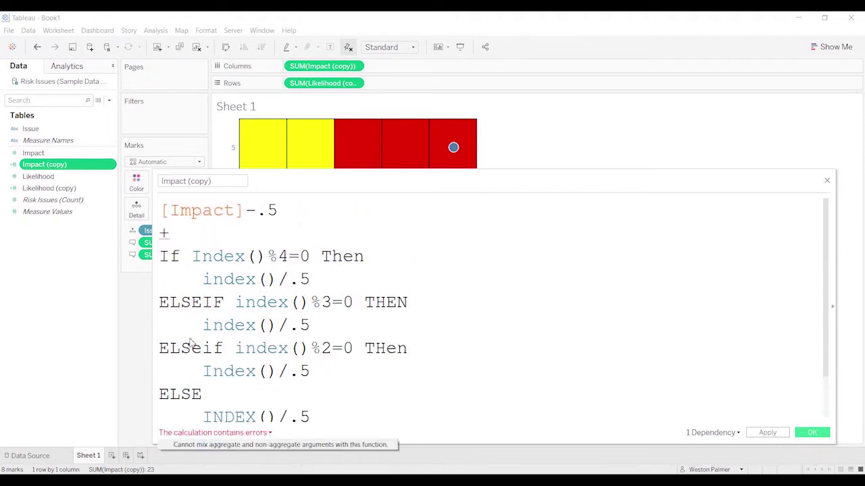
pyautogui.click(163, 212)
pyautogui.write('max')
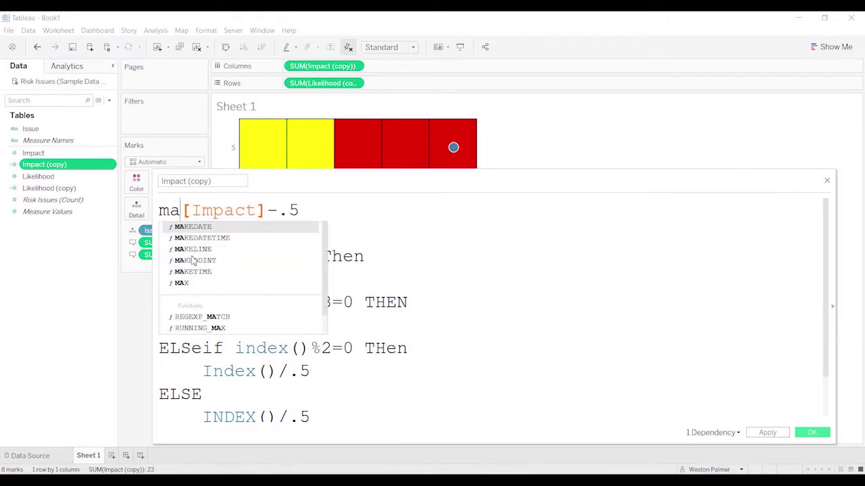
pyautogui.press('BackSpace')
pyautogui.press('BackSpace')
pyautogui.press('BackSpace')
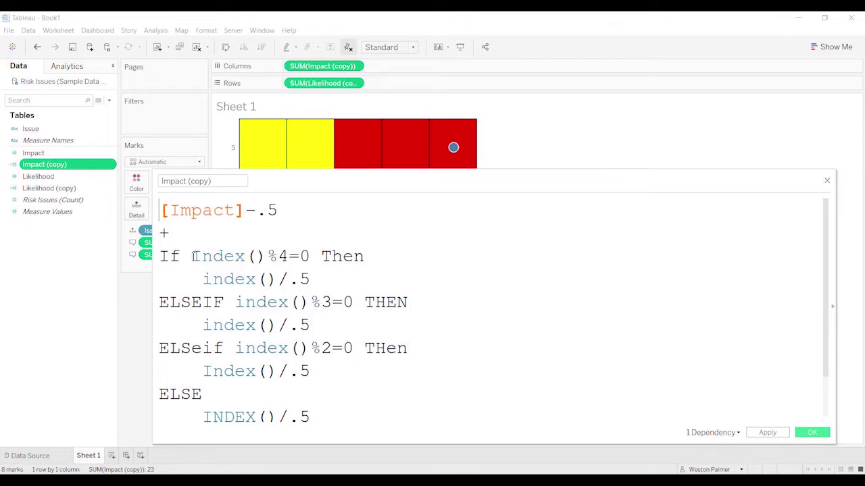
pyautogui.write('sum')
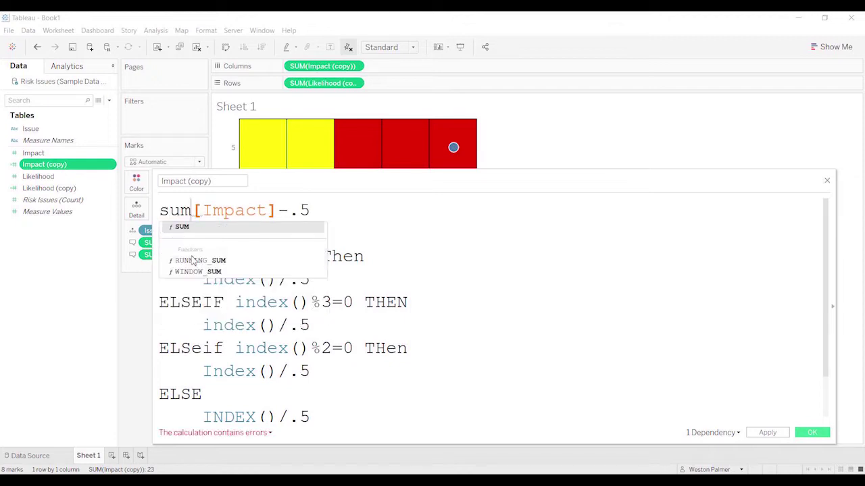
pyautogui.press('BackSpace')
pyautogui.press('BackSpace')
pyautogui.press('BackSpace')
pyautogui.write('avg(')
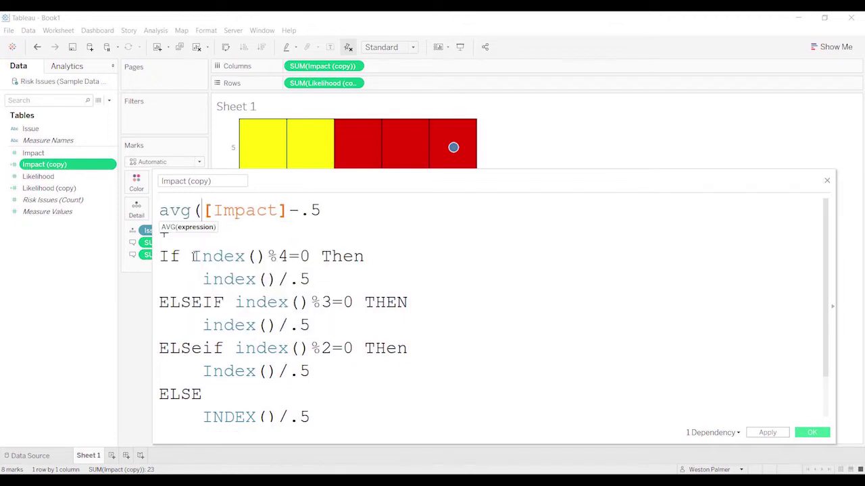
pyautogui.press('Right')
pyautogui.press('Right')
pyautogui.press('Right')
pyautogui.press('Right')
pyautogui.press('Right')
pyautogui.press('Right')
pyautogui.press('Right')
pyautogui.press('Right')
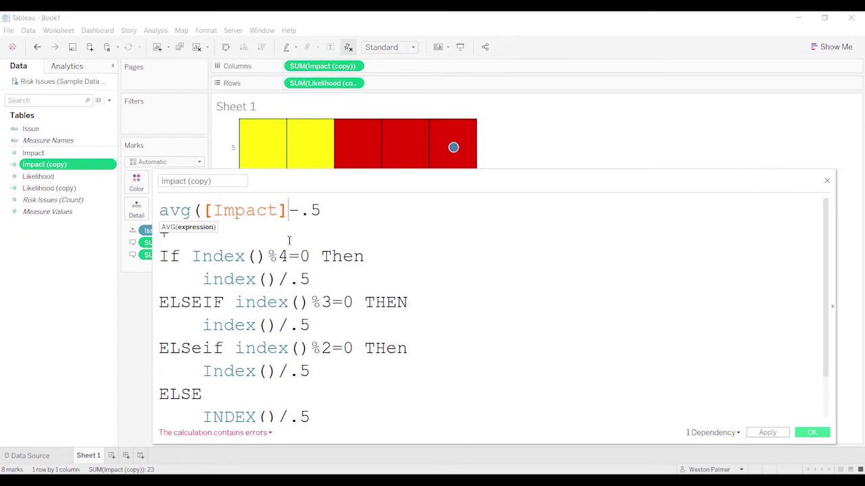
pyautogui.write(')')
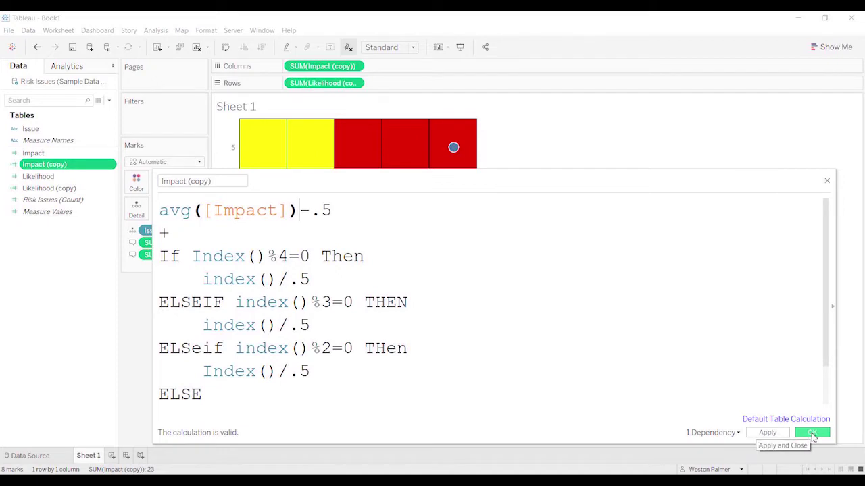
# - Save the calculation, place Impact (copy) on Columns, and reopen its formula
pyautogui.click(813, 433)
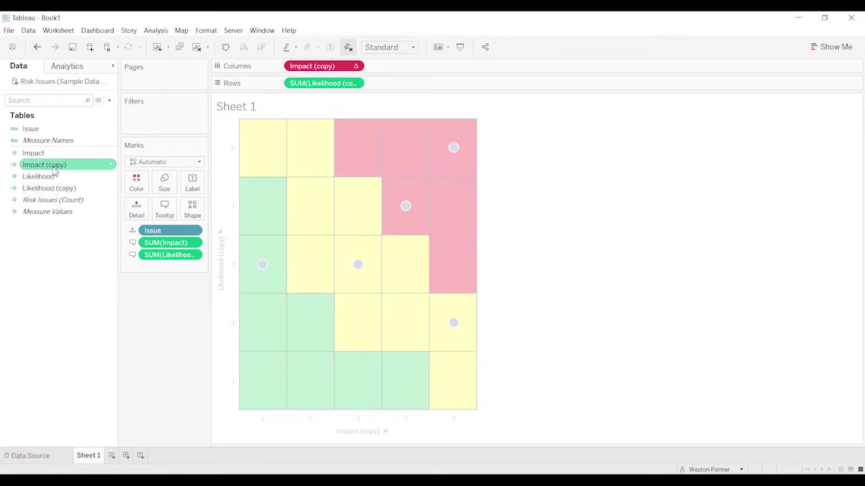
pyautogui.moveTo(54, 171); pyautogui.dragTo(315, 70)
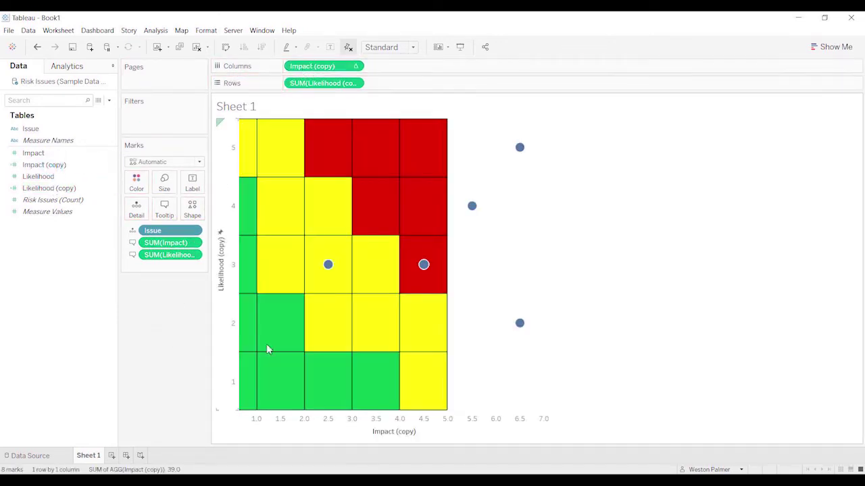
pyautogui.moveTo(472, 208)
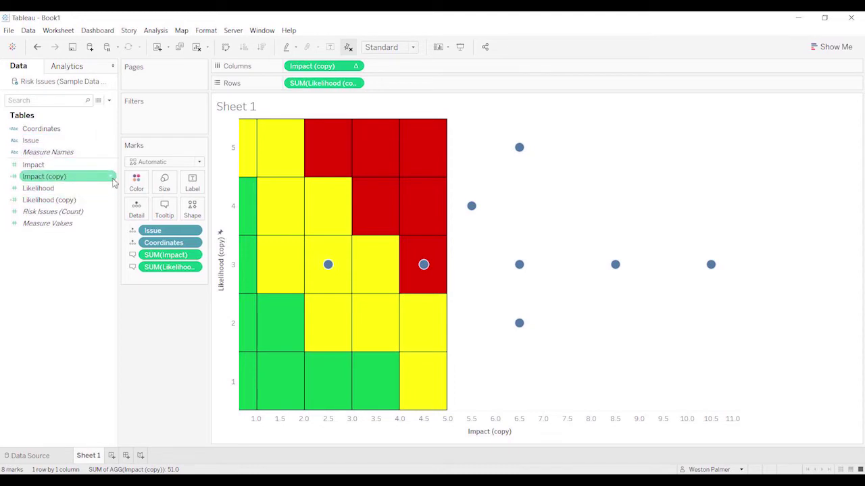
pyautogui.click(112, 179)
pyautogui.click(139, 224)
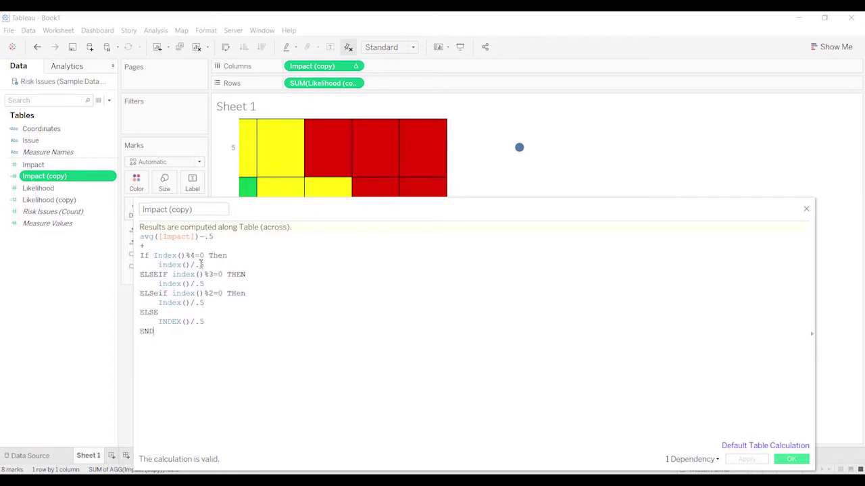
# - Shrink the divisors of all four INDEX()/.5 offset lines in the formula
pyautogui.click(201, 264)
pyautogui.press('BackSpace')
pyautogui.click(197, 284)
pyautogui.press('BackSpace')
pyautogui.click(200, 303)
pyautogui.press('BackSpace')
pyautogui.click(201, 322)
pyautogui.press('BackSpace')
# - Apply the smaller offsets, inspect the jittered dots, and select the IF offset block
pyautogui.moveTo(531, 223); pyautogui.dragTo(521, 206)
pyautogui.click(748, 458)
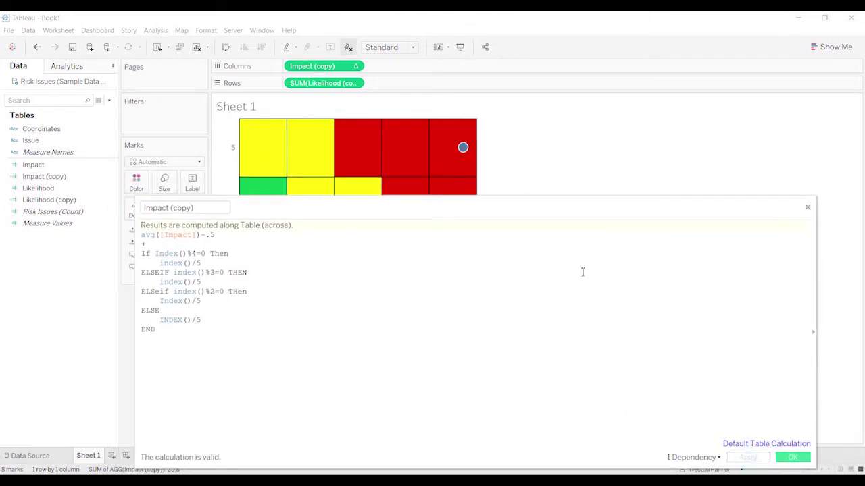
pyautogui.moveTo(518, 205); pyautogui.dragTo(480, 319)
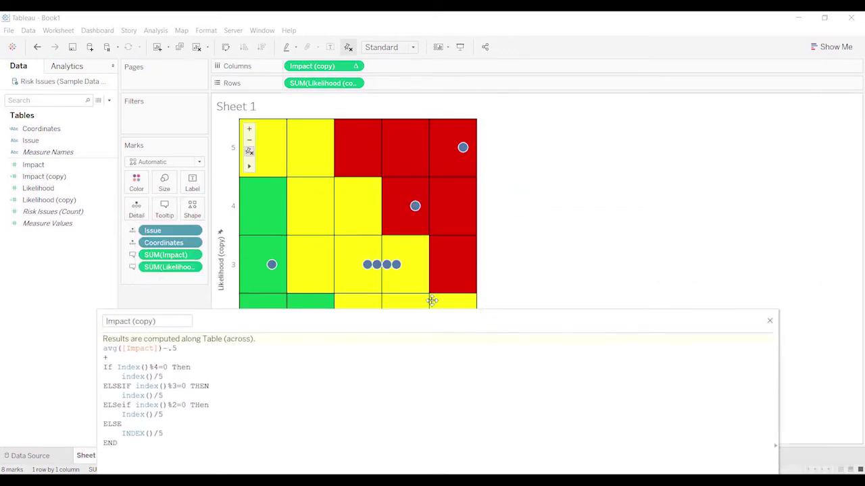
pyautogui.moveTo(397, 274)
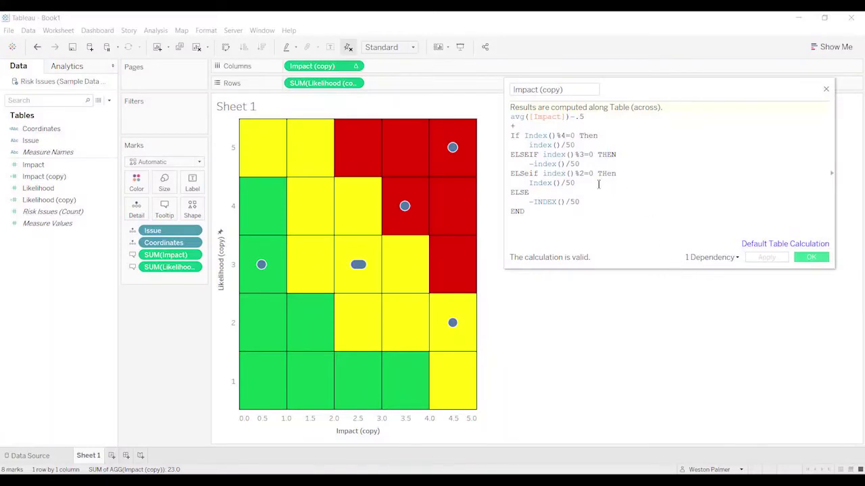
pyautogui.moveTo(358, 266)
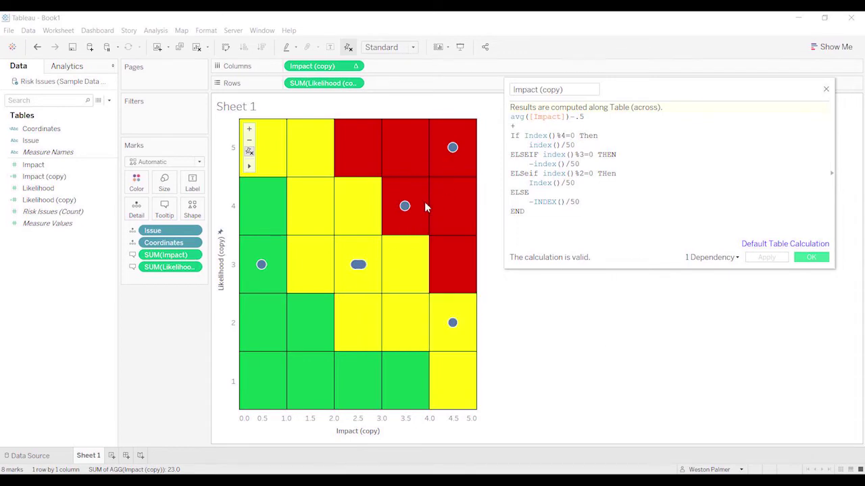
pyautogui.moveTo(539, 218); pyautogui.dragTo(502, 140)
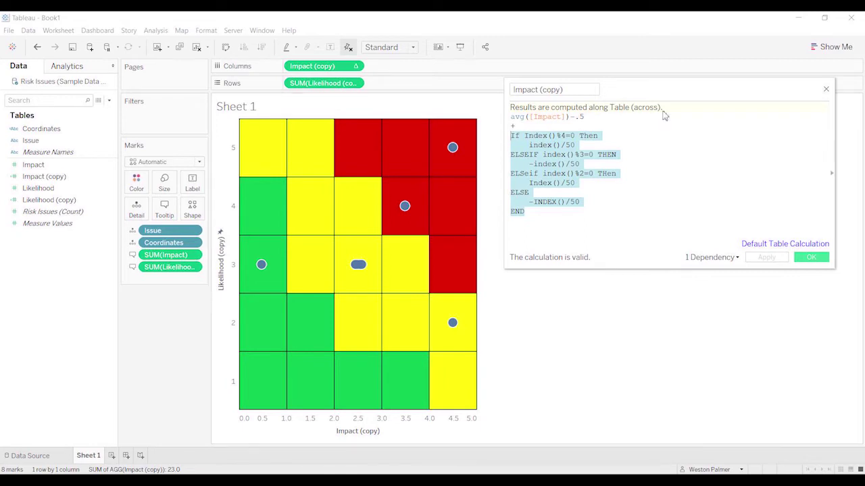
# - Paste the copied INDEX offset block into the Likelihood (copy) calculation after [Likelihood]-.5
pyautogui.click(825, 88)
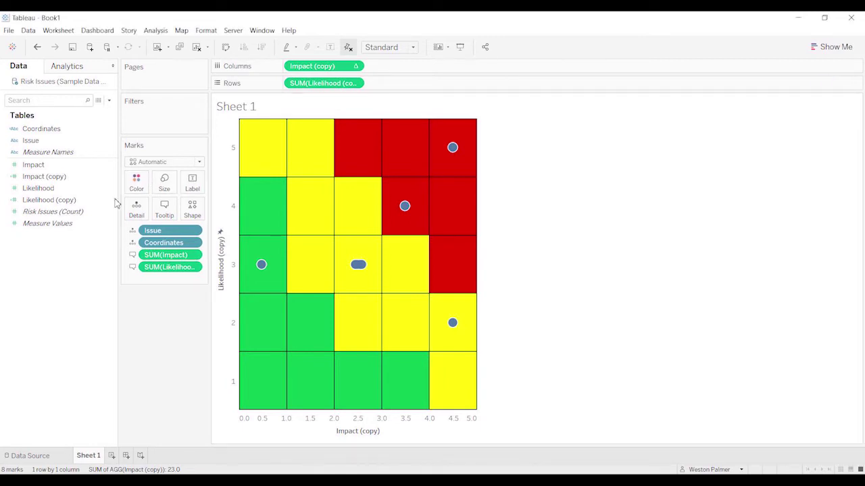
pyautogui.rightClick(112, 202)
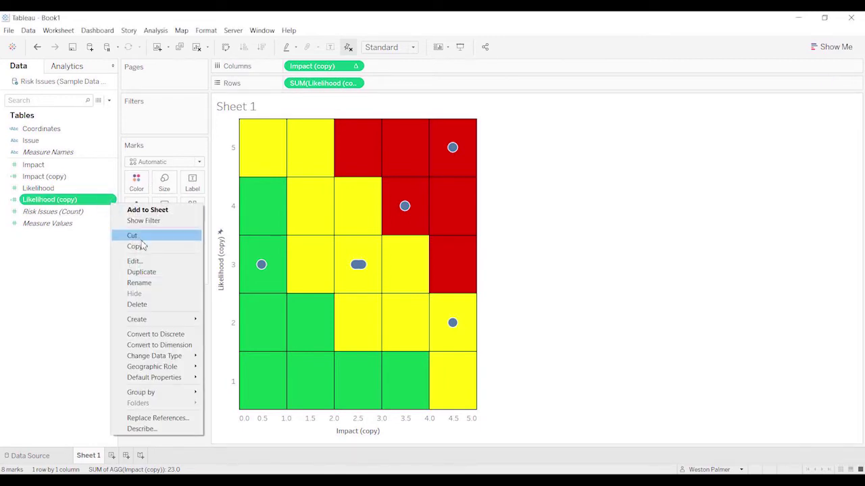
pyautogui.click(138, 261)
pyautogui.click(538, 125)
pyautogui.press('Return')
pyautogui.write('If Index()%4=0 Then     index()/50 ELSEIF index()%3=0 THEN     -index()/50 ELSEif index()%2=0 THen     Index()/50 ELSE     -INDEX()/50 END')
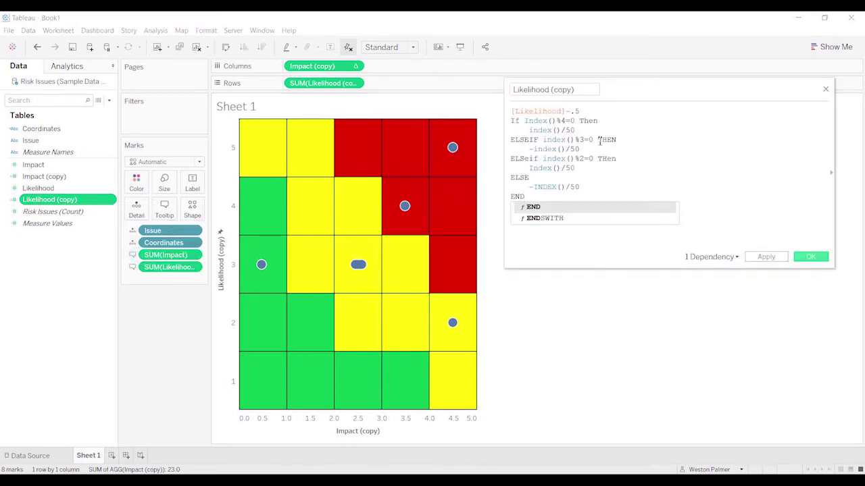
pyautogui.click(589, 112)
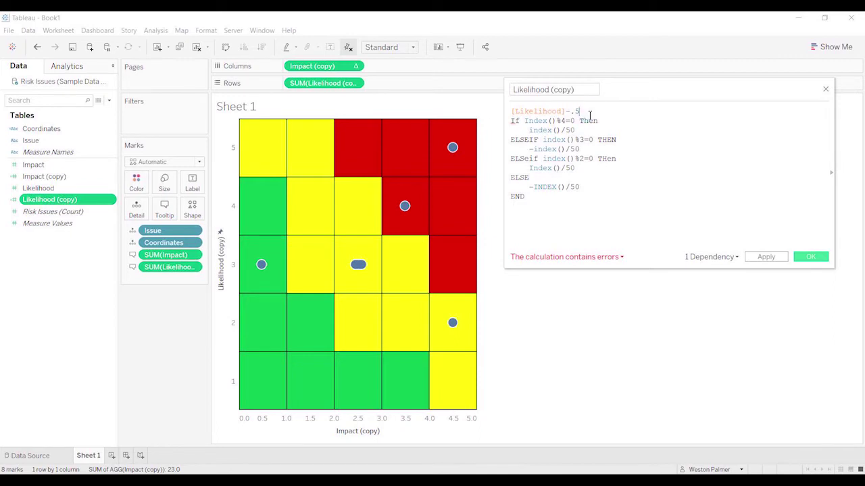
pyautogui.press('Return')
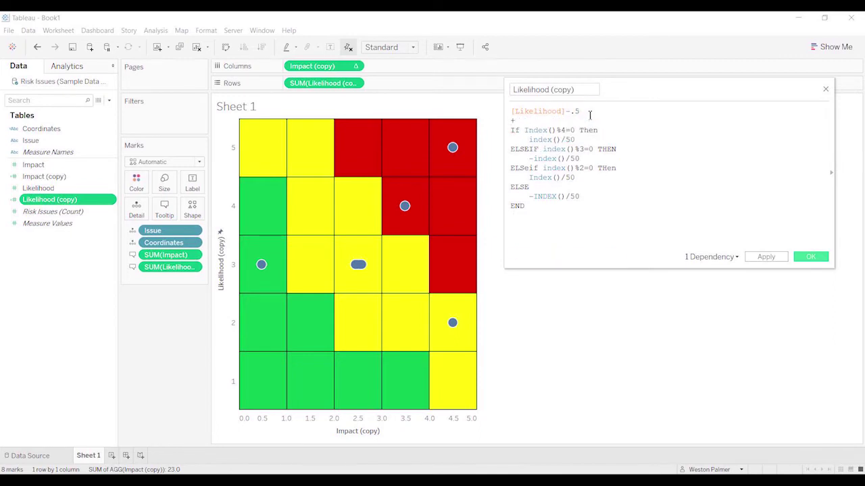
# - Make the first line avg([Likelihood])-.5, drop the second offset's minus, and apply
pyautogui.hotkey('ctrl', 'Home')
pyautogui.write('max(')
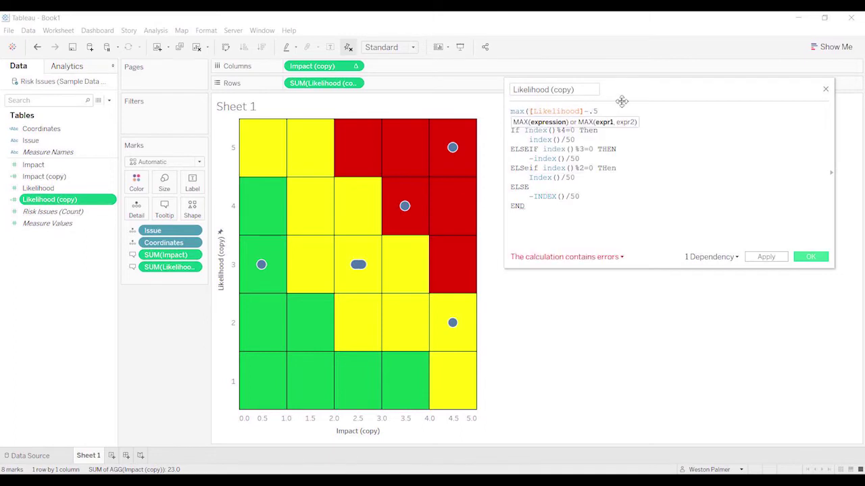
pyautogui.moveTo(531, 112); pyautogui.dragTo(512, 111)
pyautogui.write('avg')
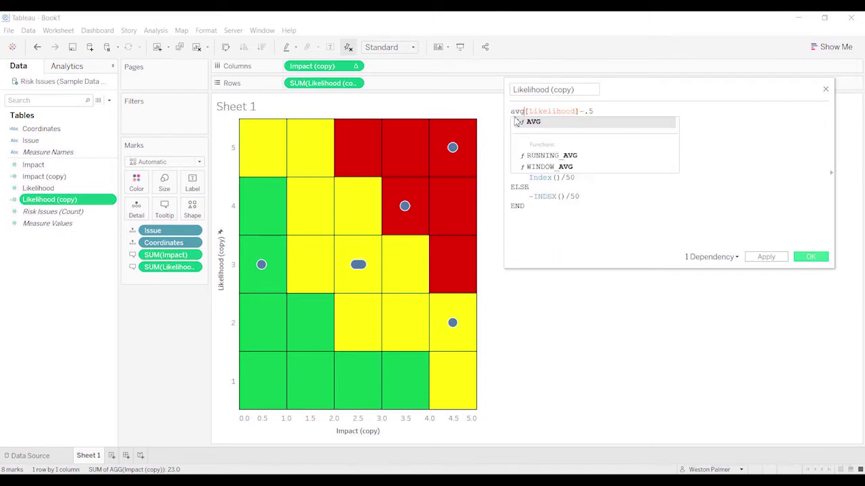
pyautogui.write('(')
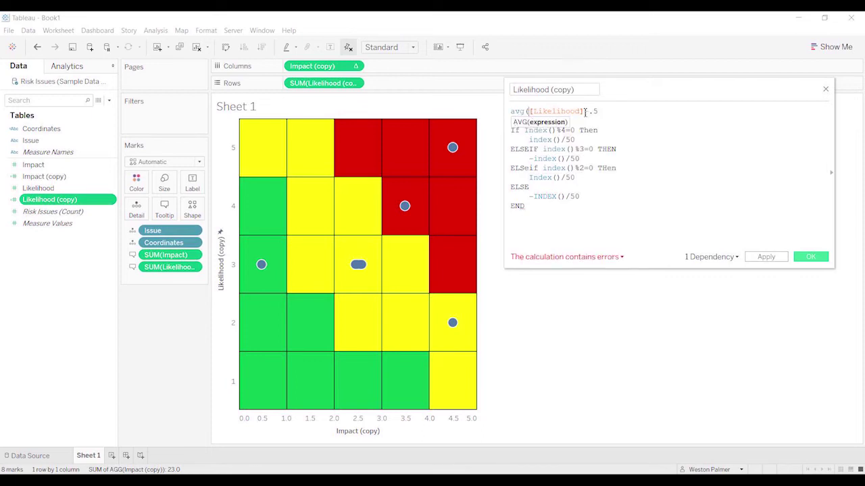
pyautogui.click(584, 112)
pyautogui.write(')')
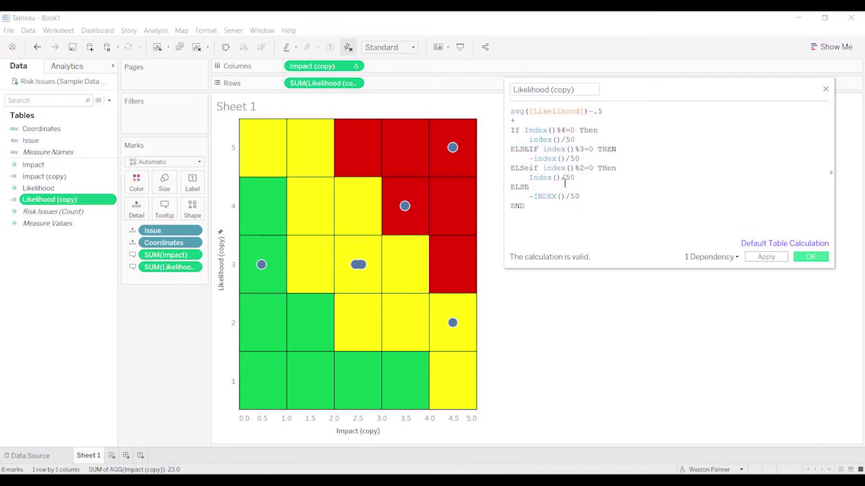
pyautogui.write('-')
pyautogui.click(531, 159)
pyautogui.press('Delete')
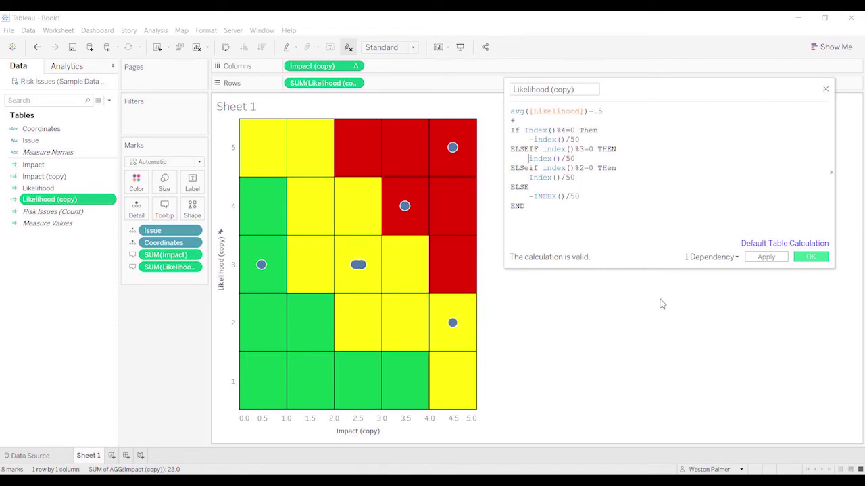
pyautogui.click(766, 258)
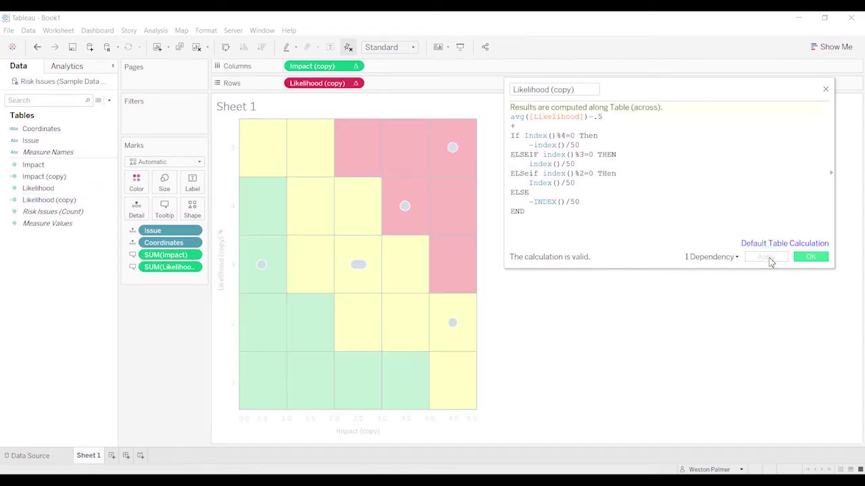
pyautogui.click(810, 256)
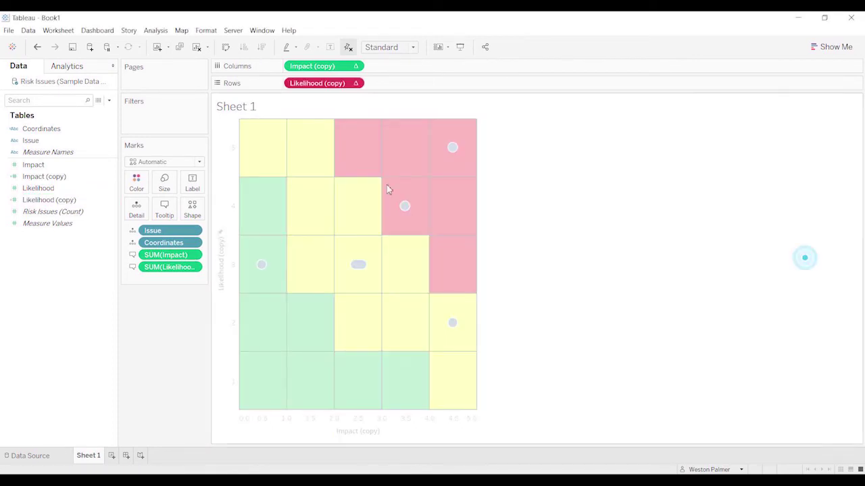
# - Put Likelihood (copy) on Rows and compute Impact (copy) along Issue only
pyautogui.moveTo(67, 201); pyautogui.dragTo(330, 87)
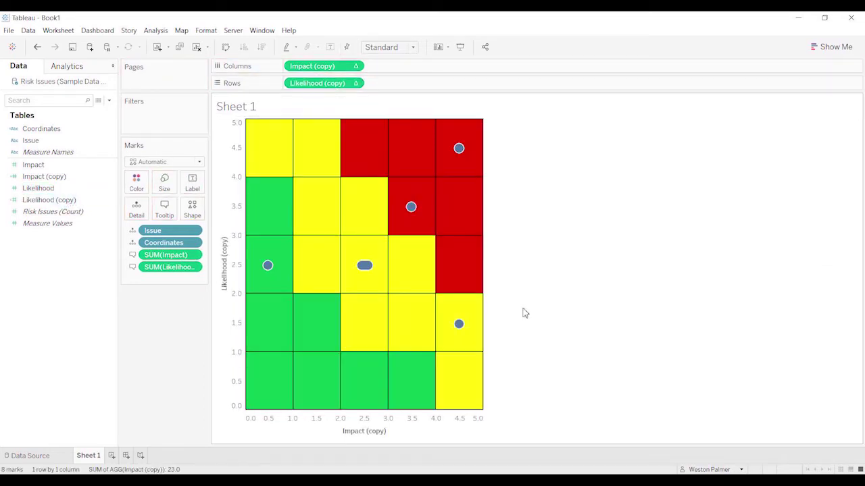
pyautogui.moveTo(365, 269)
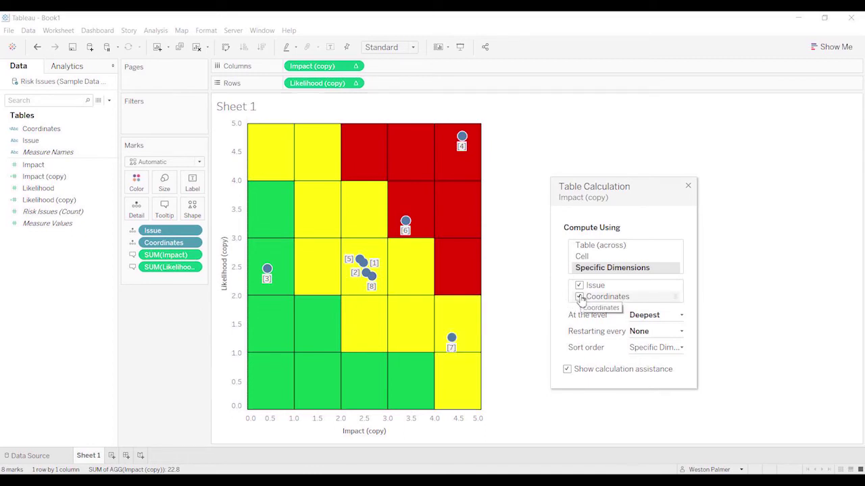
pyautogui.click(579, 297)
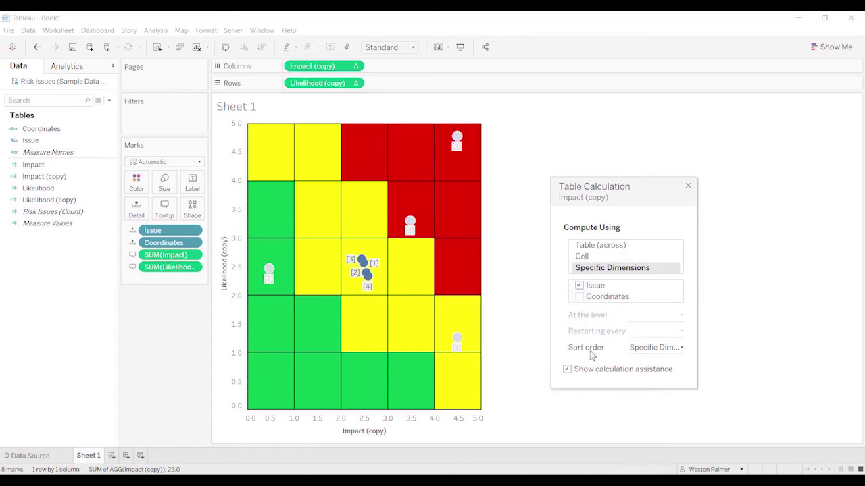
pyautogui.click(688, 185)
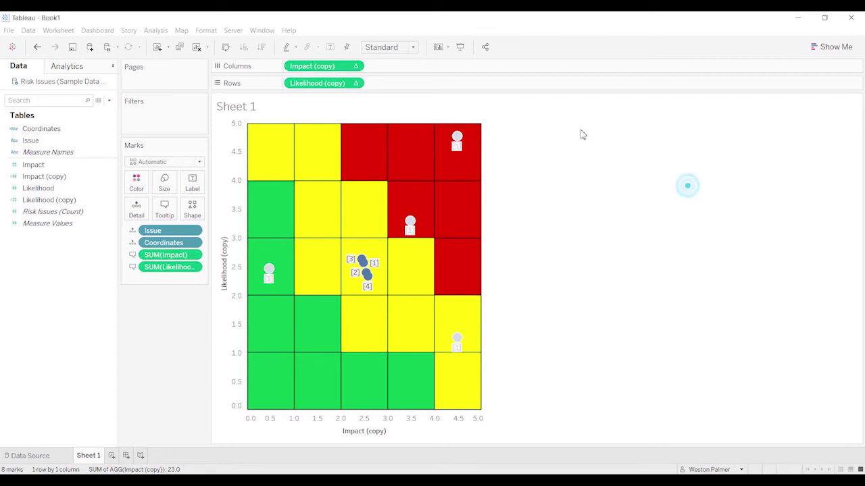
# - Set Likelihood (copy) to compute along Issue only as well
pyautogui.click(355, 82)
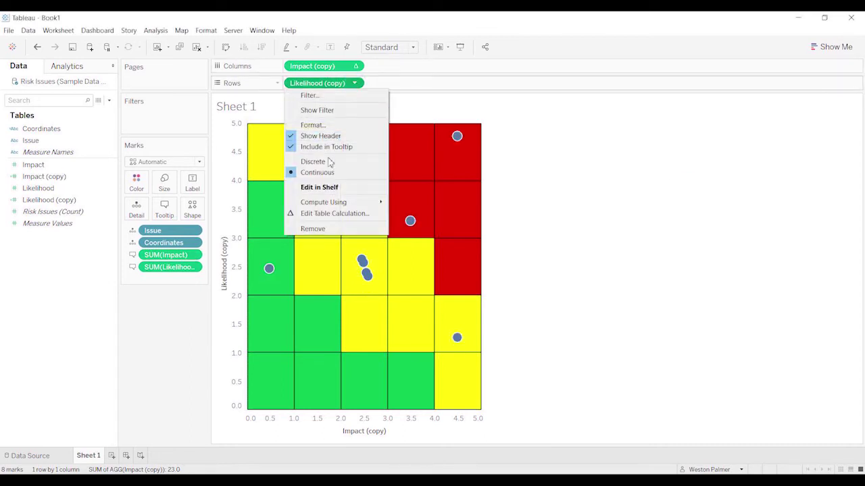
pyautogui.click(334, 213)
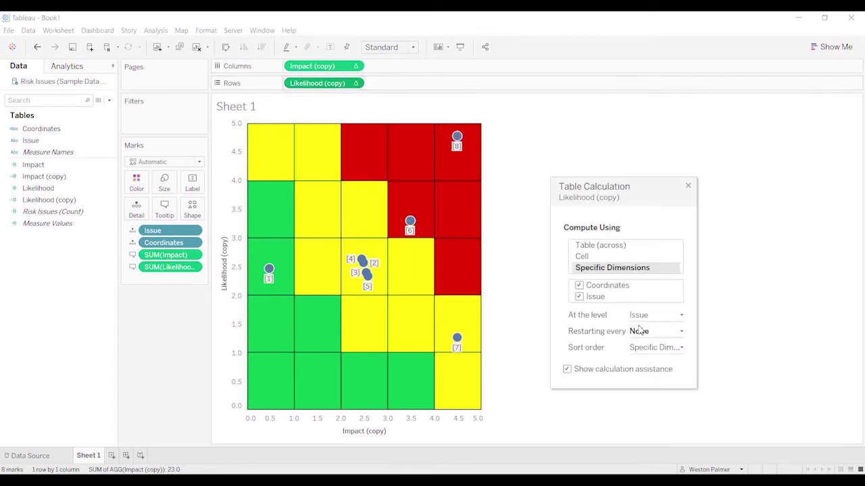
pyautogui.click(580, 286)
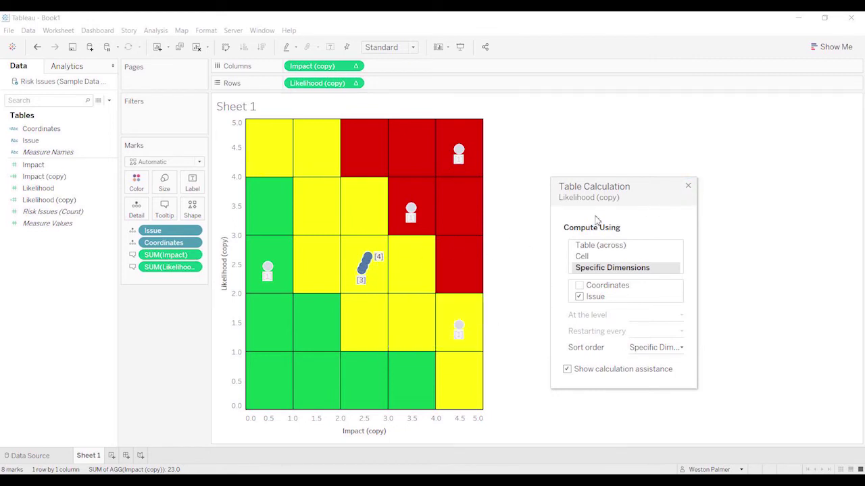
pyautogui.click(685, 189)
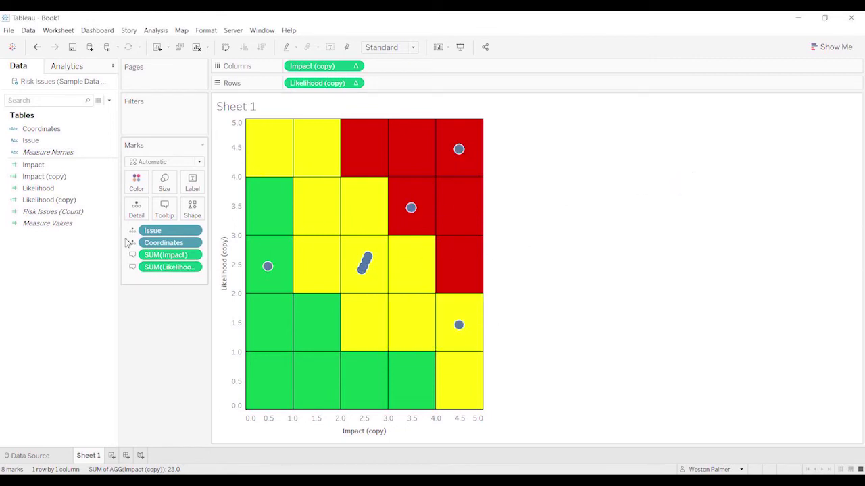
# - In Impact (copy), negate the second INDEX()/50 offset, unnegate the last, and apply
pyautogui.click(112, 177)
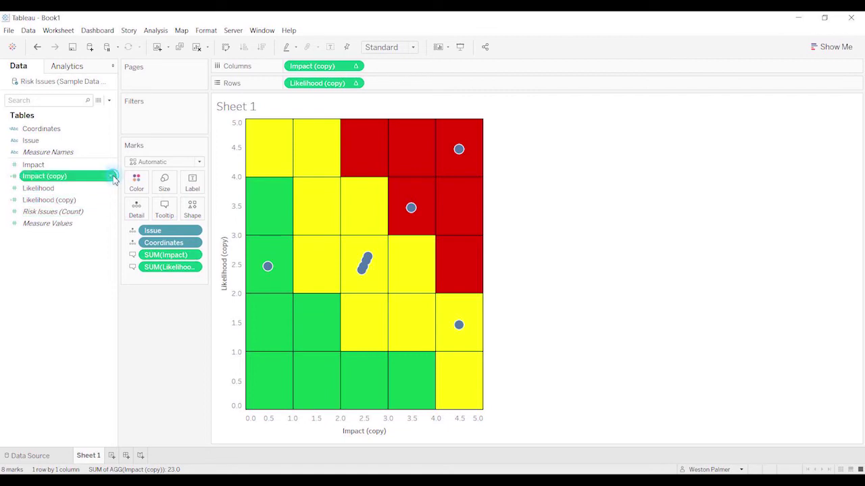
pyautogui.click(136, 223)
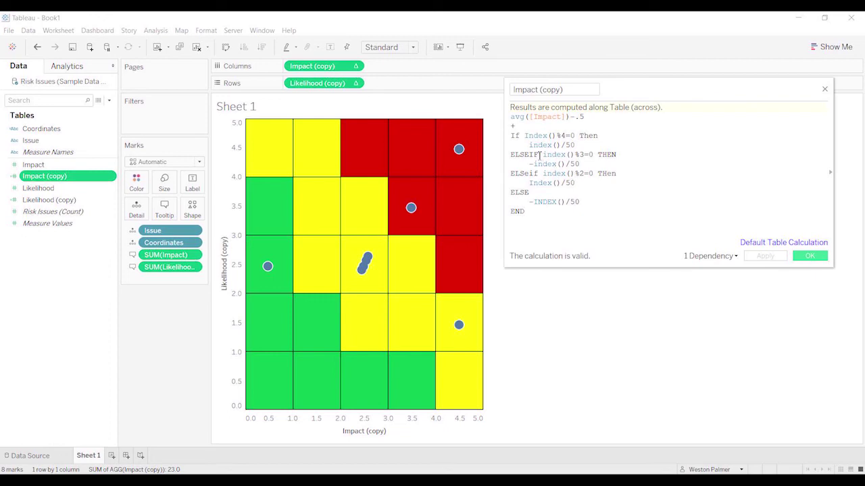
pyautogui.click(530, 145)
pyautogui.write('-')
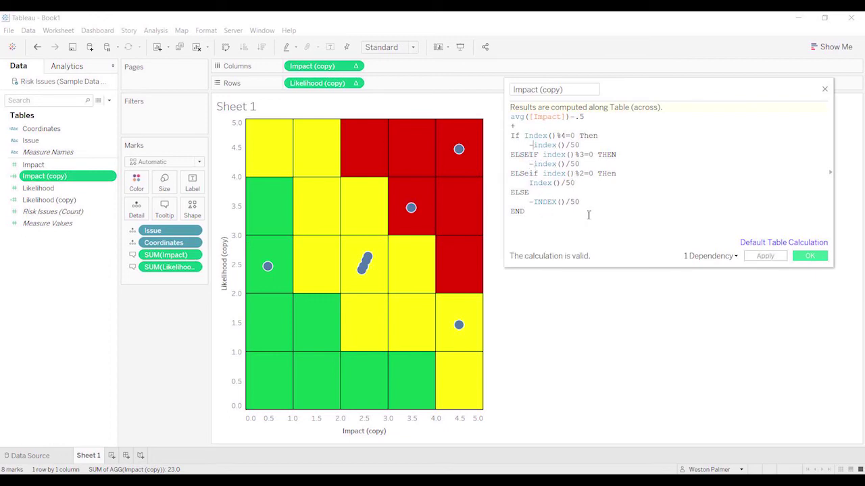
pyautogui.click(763, 257)
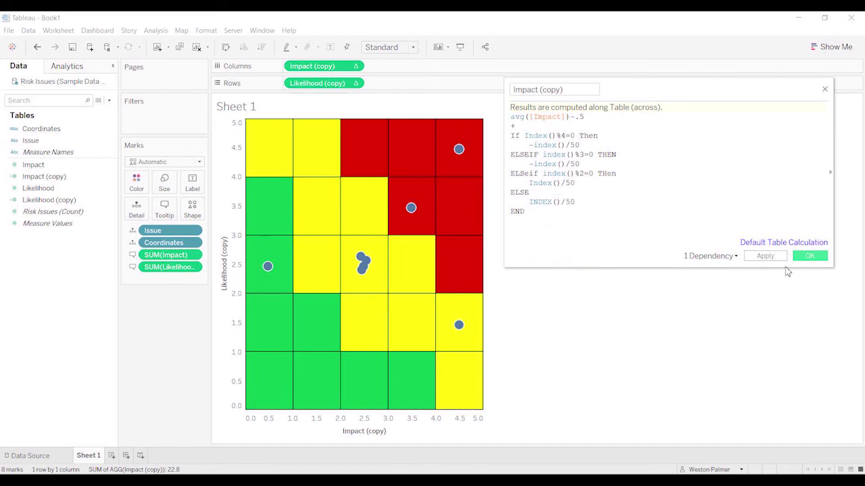
pyautogui.press('BackSpace')
pyautogui.click(779, 257)
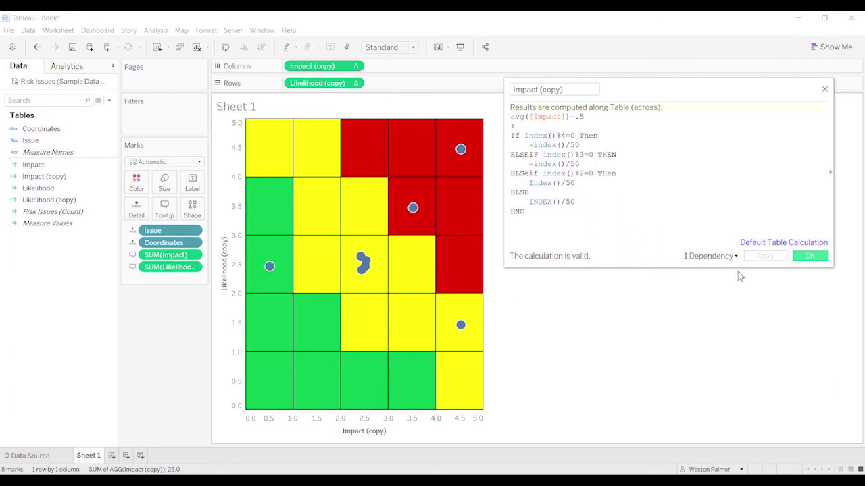
pyautogui.click(810, 258)
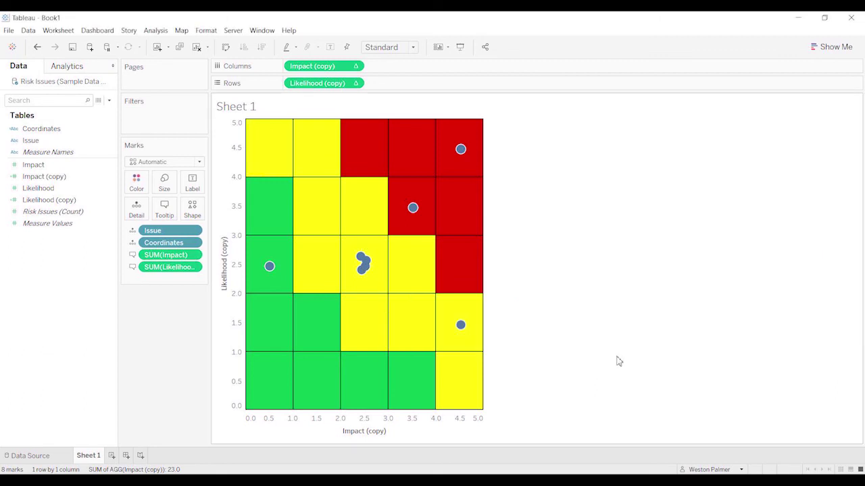
pyautogui.moveTo(363, 282)
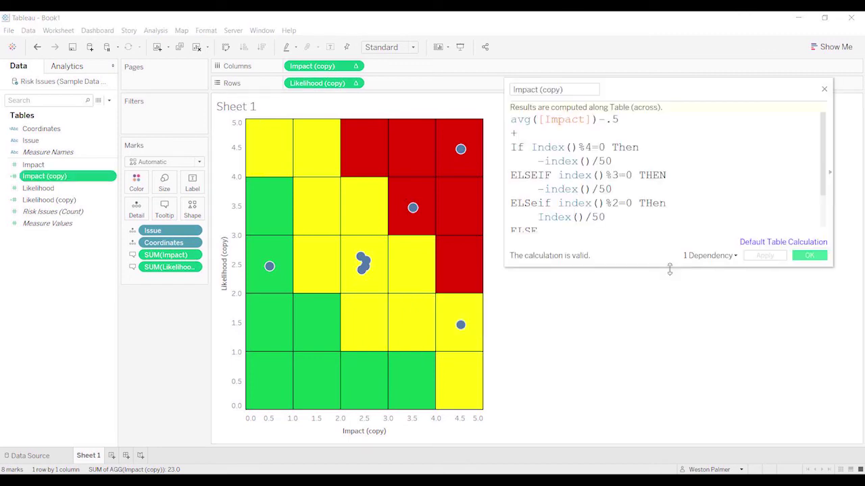
pyautogui.moveTo(670, 270); pyautogui.dragTo(622, 341)
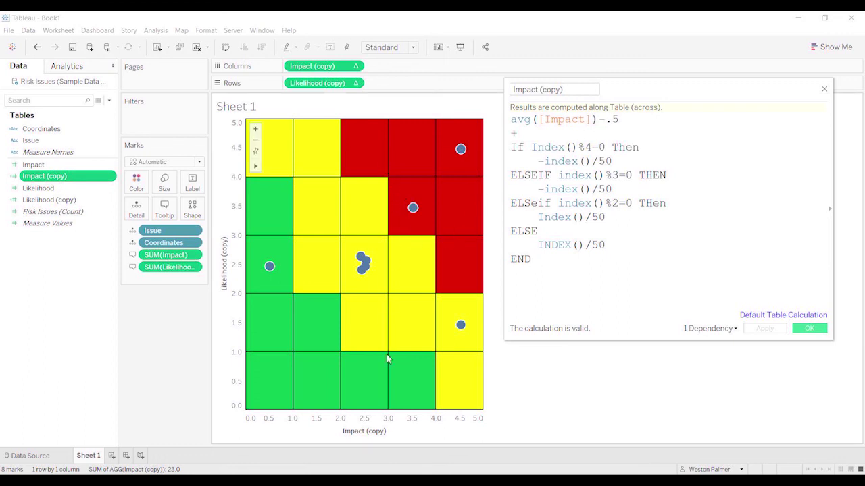
pyautogui.click(803, 333)
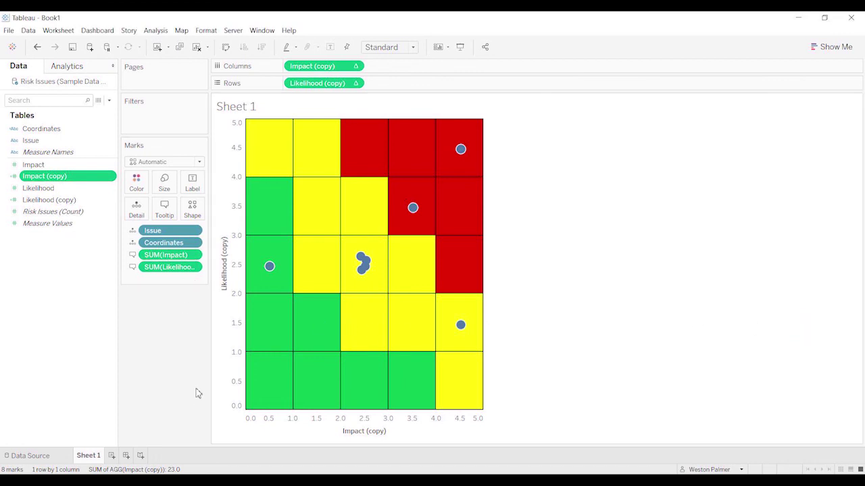
# - Give the Impact (copy) axis fixed tick marks with origin 0.5 and interval 1
pyautogui.doubleClick(289, 421)
pyautogui.click(489, 83)
pyautogui.click(337, 175)
pyautogui.write('0.5')
pyautogui.click(464, 180)
pyautogui.write('1')
pyautogui.click(541, 61)
# - Format the Impact (copy) axis numbers as Number (Custom) with 0 decimals
pyautogui.click(354, 68)
pyautogui.click(308, 106)
pyautogui.click(105, 200)
pyautogui.click(74, 227)
pyautogui.click(178, 240)
pyautogui.click(177, 240)
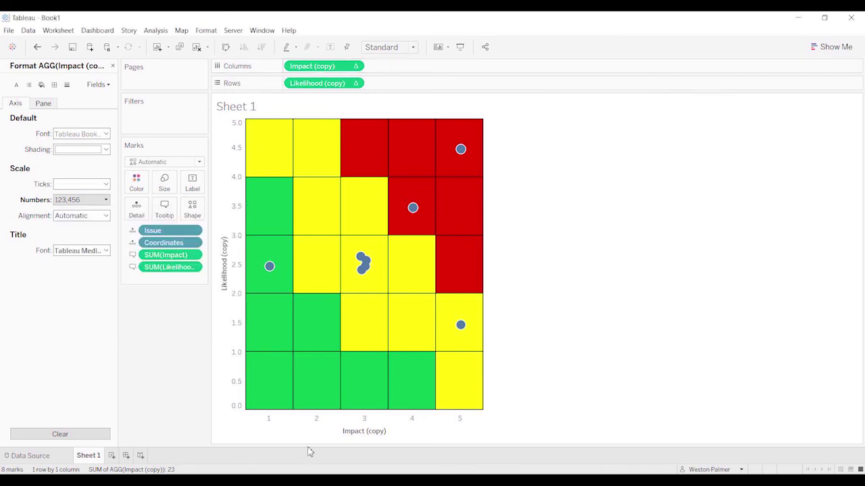